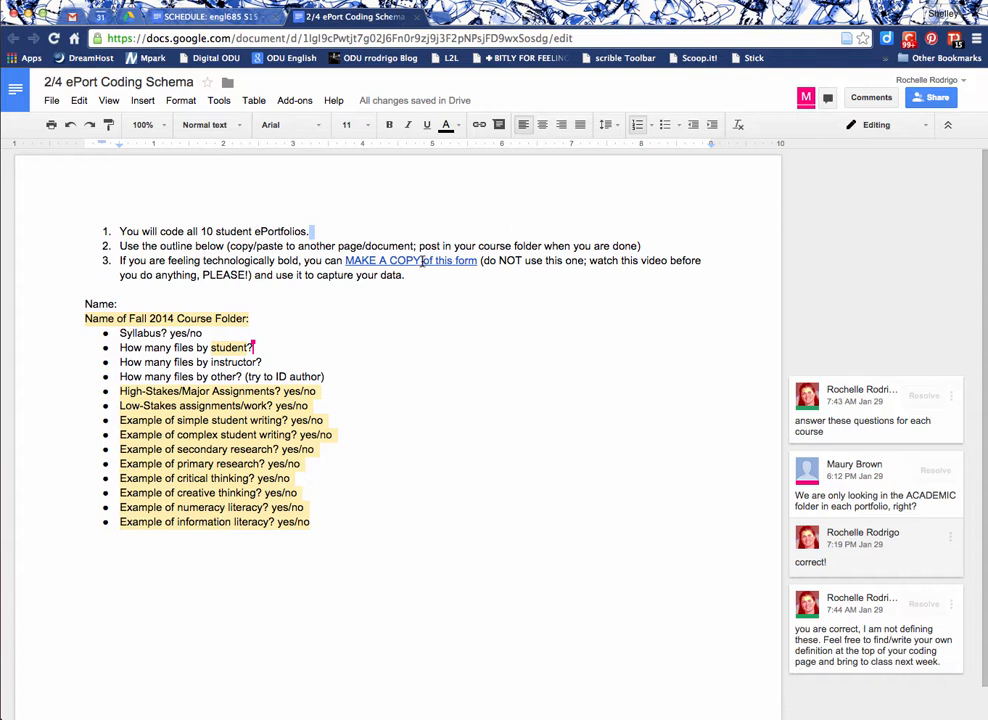
# Open the ePort coding form from the document's MAKE A COPY link.
pyautogui.click(423, 260)
pyautogui.click(452, 284)
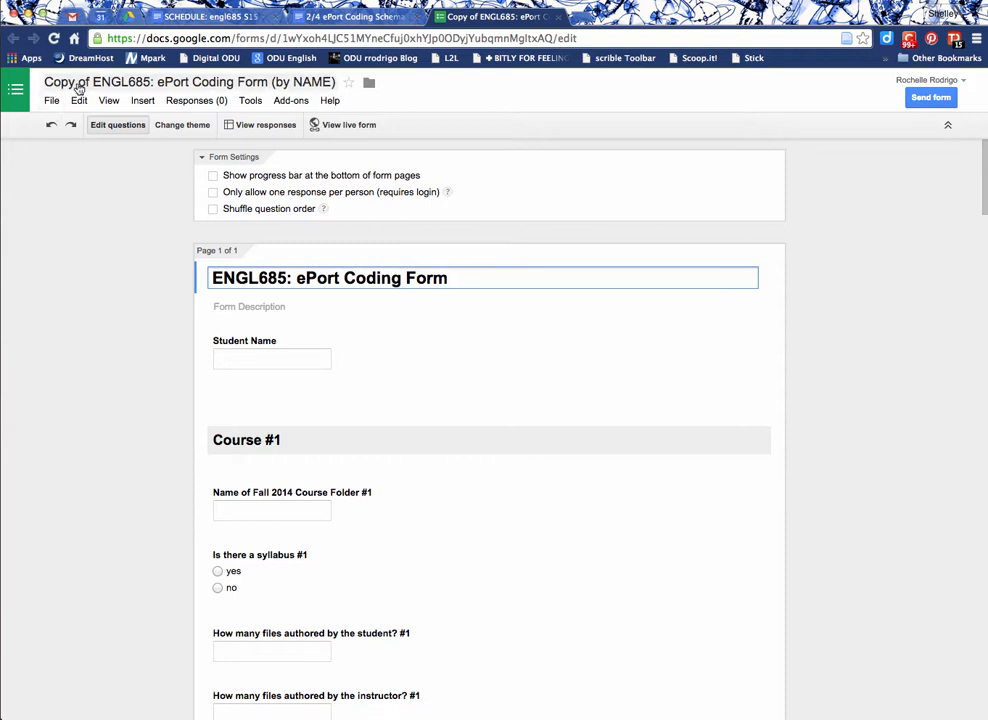
# Start making a copy of the form and change the end of its name to (by YOUR NAME).
pyautogui.click(45, 100)
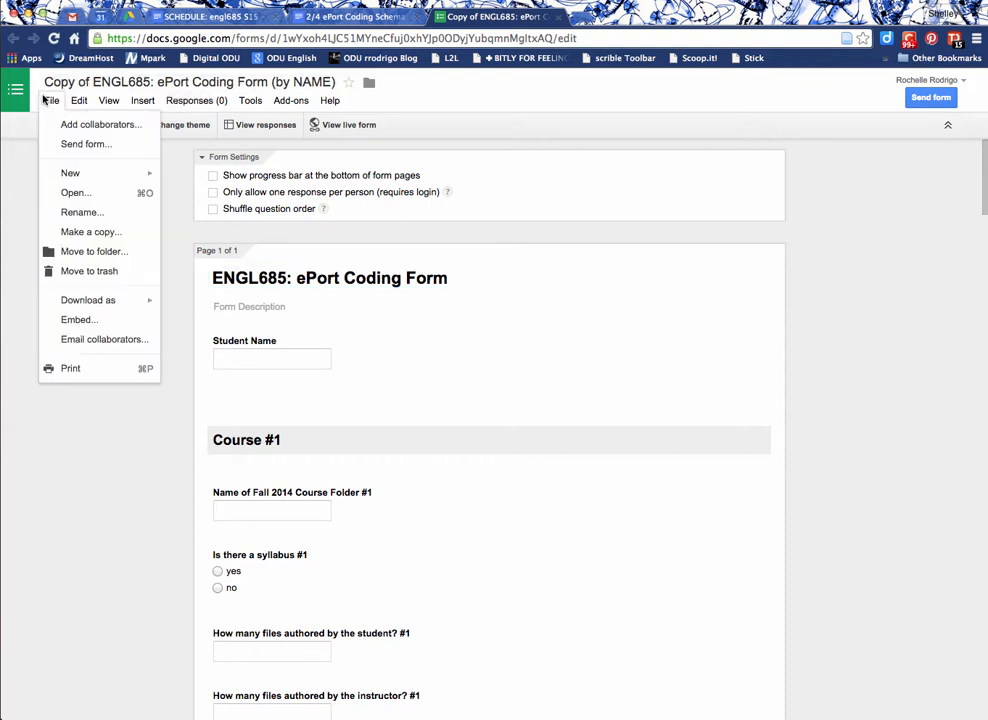
pyautogui.click(99, 237)
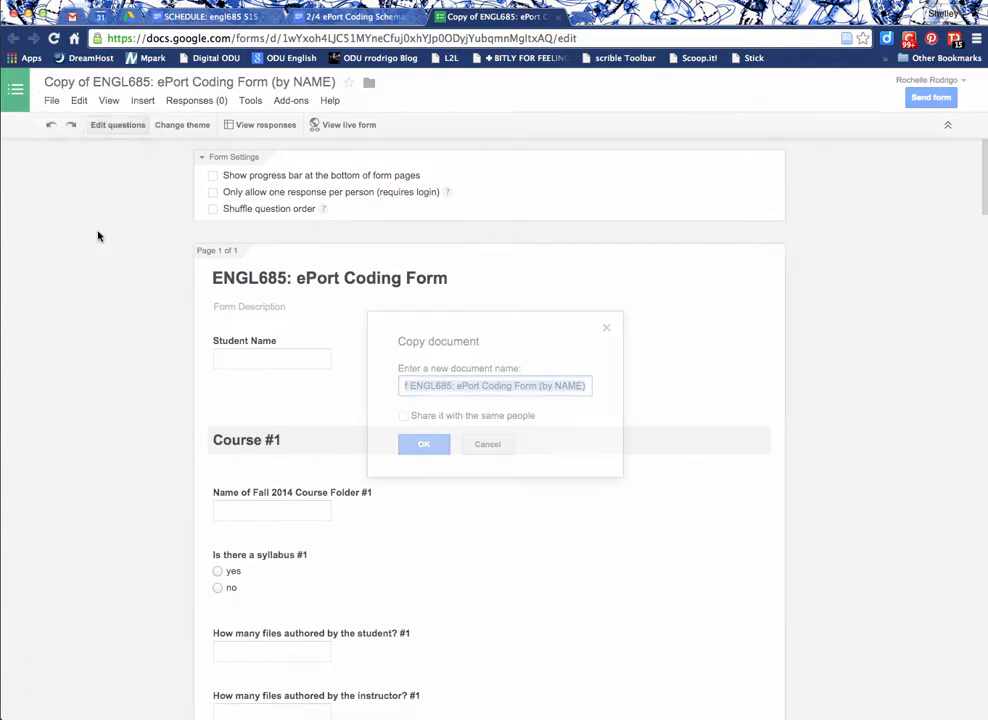
pyautogui.click(584, 386)
pyautogui.press('BackSpace')
pyautogui.press('BackSpace')
pyautogui.press('BackSpace')
pyautogui.press('BackSpace')
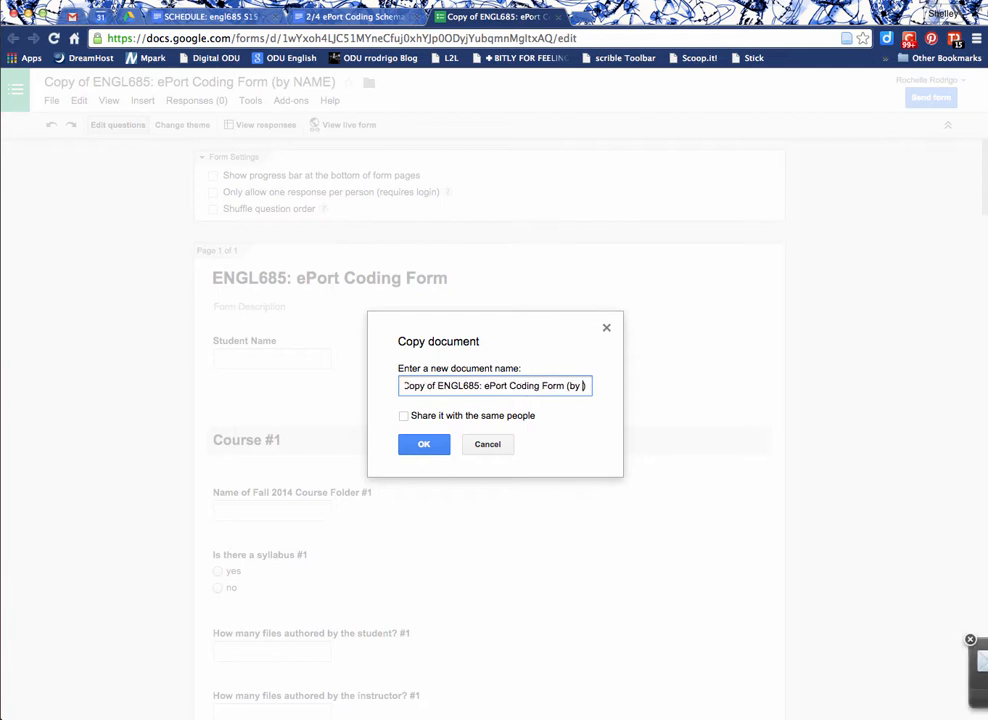
pyautogui.write('YOUR ANM')
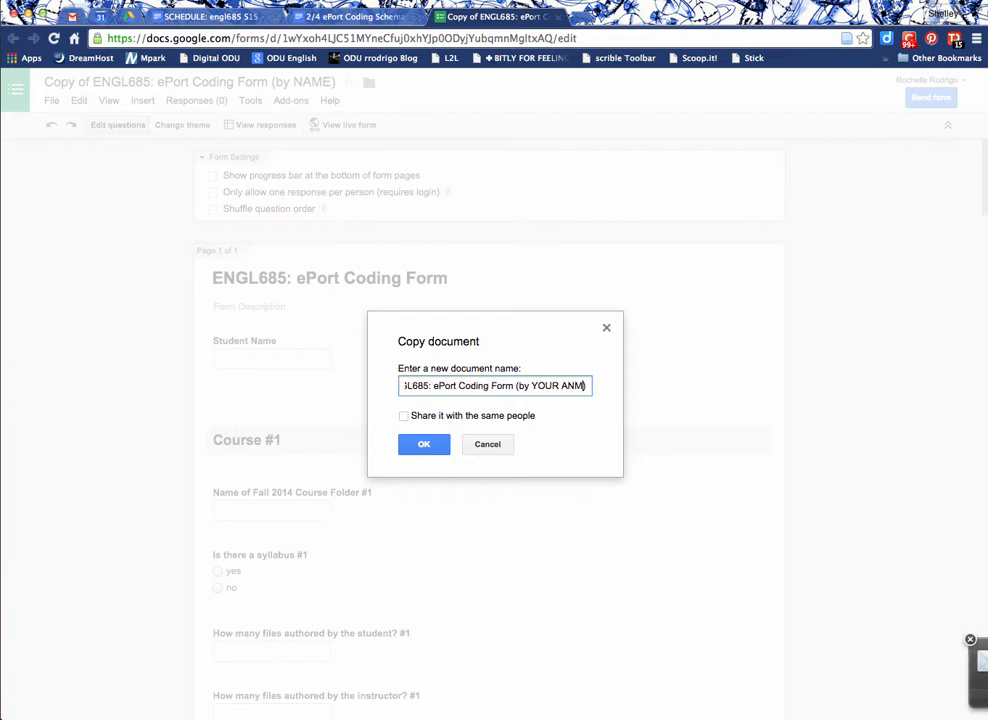
pyautogui.press('BackSpace')
pyautogui.press('BackSpace')
pyautogui.write('NAME')
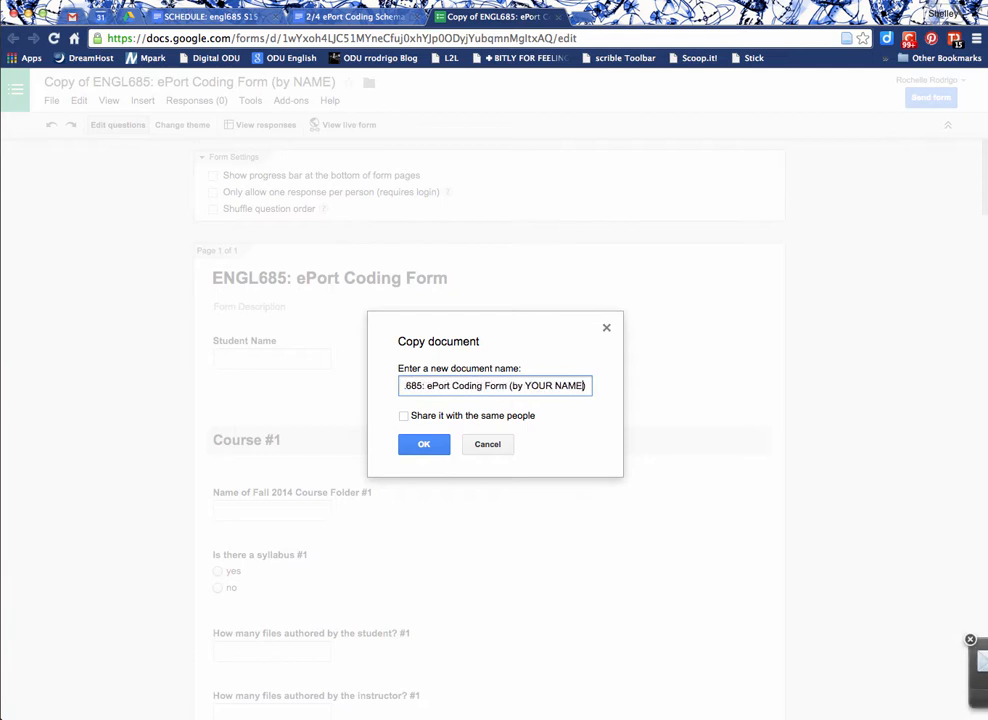
# Remove the leading "Copy of Copy of" from the copy's name and create the copy.
pyautogui.press('Up')
pyautogui.press('Right')
pyautogui.press('Right')
pyautogui.press('Right')
pyautogui.press('Right')
pyautogui.press('Right')
pyautogui.press('Right')
pyautogui.press('Right')
pyautogui.press('Right')
pyautogui.press('Right')
pyautogui.press('Right')
pyautogui.press('Right')
pyautogui.press('Right')
pyautogui.press('Right')
pyautogui.press('Right')
pyautogui.press('Right')
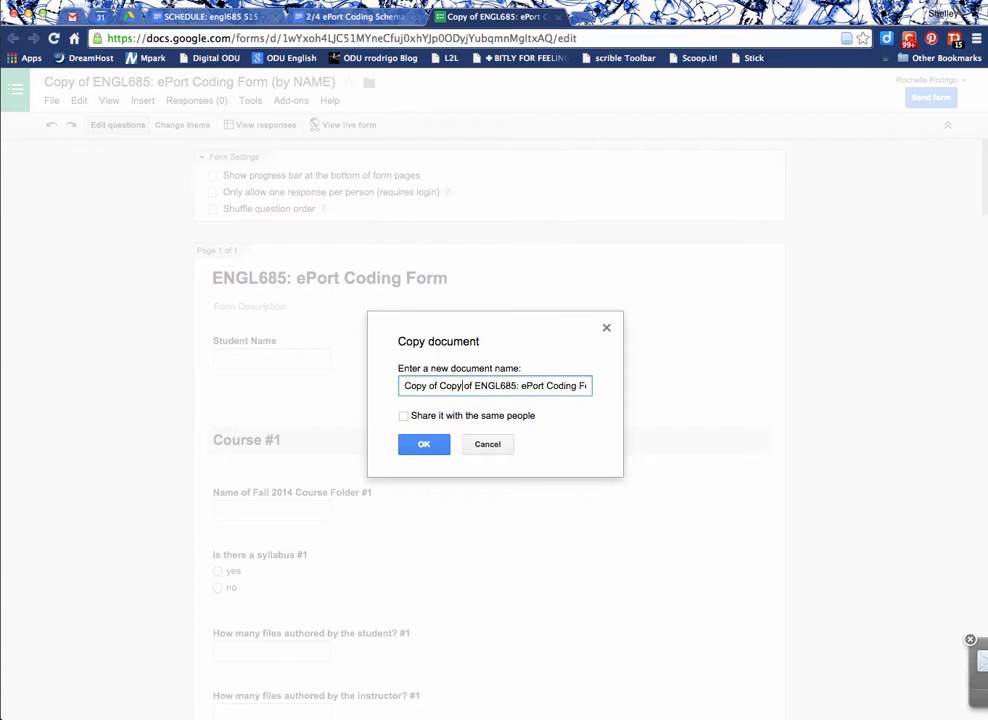
pyautogui.hotkey('shift', 'Left')
pyautogui.hotkey('shift', 'Left')
pyautogui.hotkey('shift', 'Left')
pyautogui.hotkey('shift', 'Left')
pyautogui.hotkey('shift', 'Left')
pyautogui.hotkey('shift', 'Left')
pyautogui.hotkey('shift', 'Left')
pyautogui.hotkey('shift', 'Left')
pyautogui.hotkey('shift', 'Left')
pyautogui.hotkey('shift', 'Left')
pyautogui.hotkey('shift', 'Left')
pyautogui.hotkey('shift', 'Left')
pyautogui.hotkey('shift', 'Left')
pyautogui.hotkey('shift', 'Left')
pyautogui.hotkey('shift', 'Left')
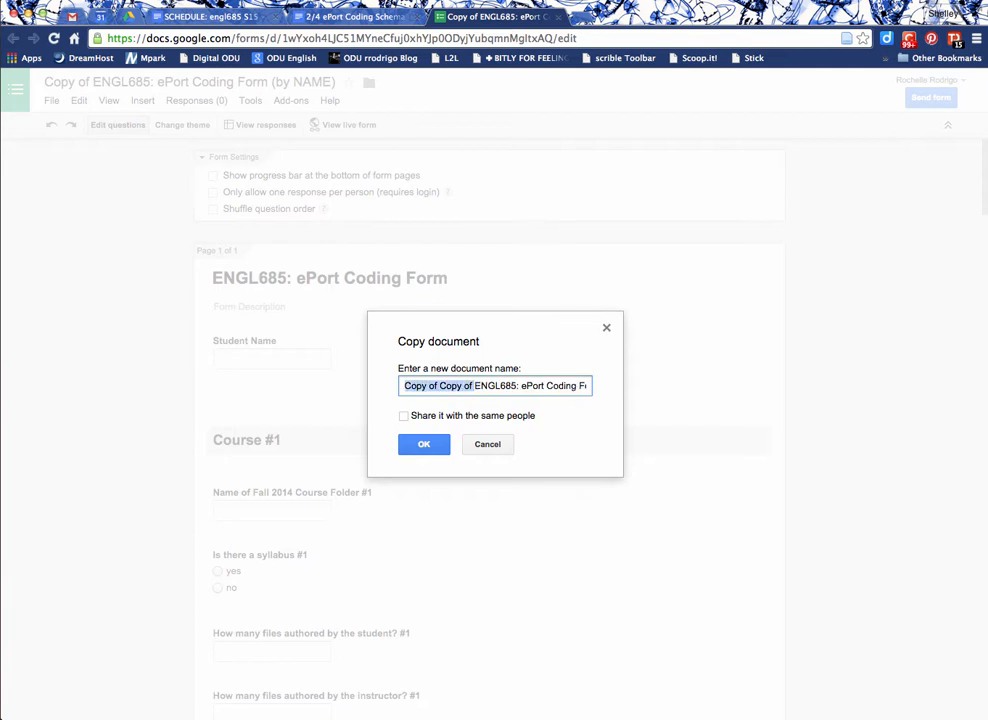
pyautogui.press('BackSpace')
pyautogui.press('Return')
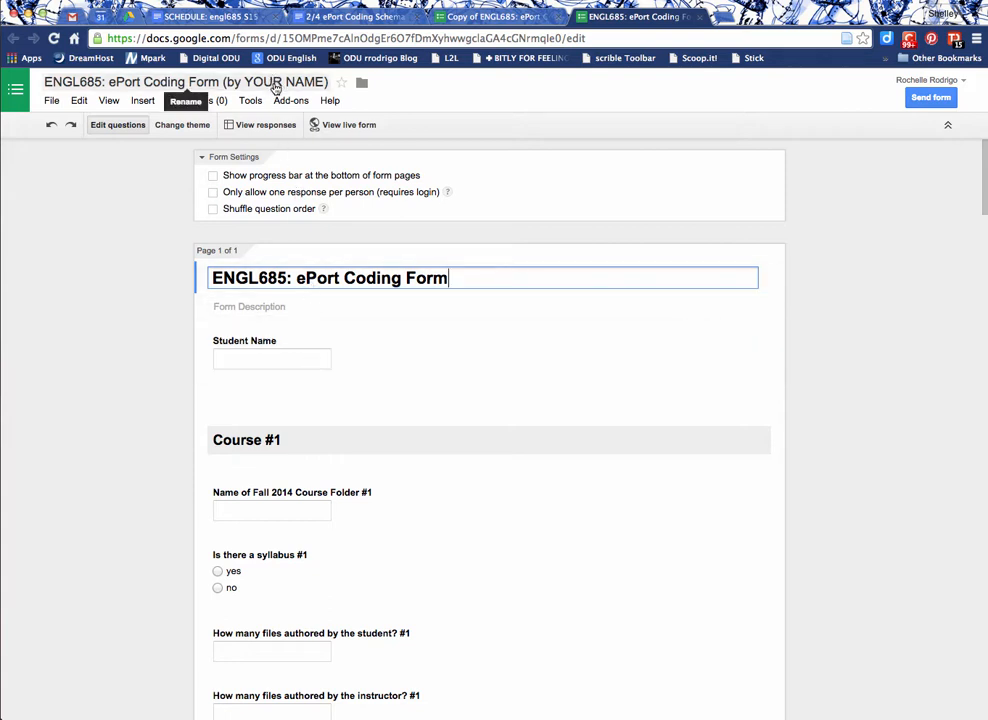
# Move the new form copy into the 2015 Spring > ENGL685 > etc. folder.
pyautogui.click(558, 17)
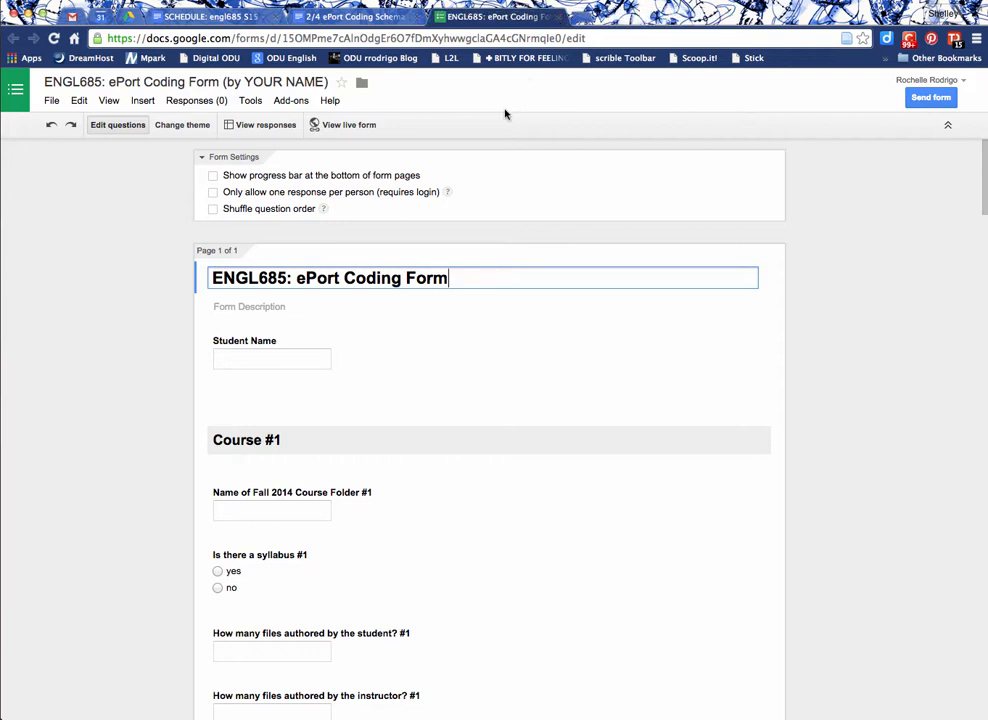
pyautogui.click(361, 86)
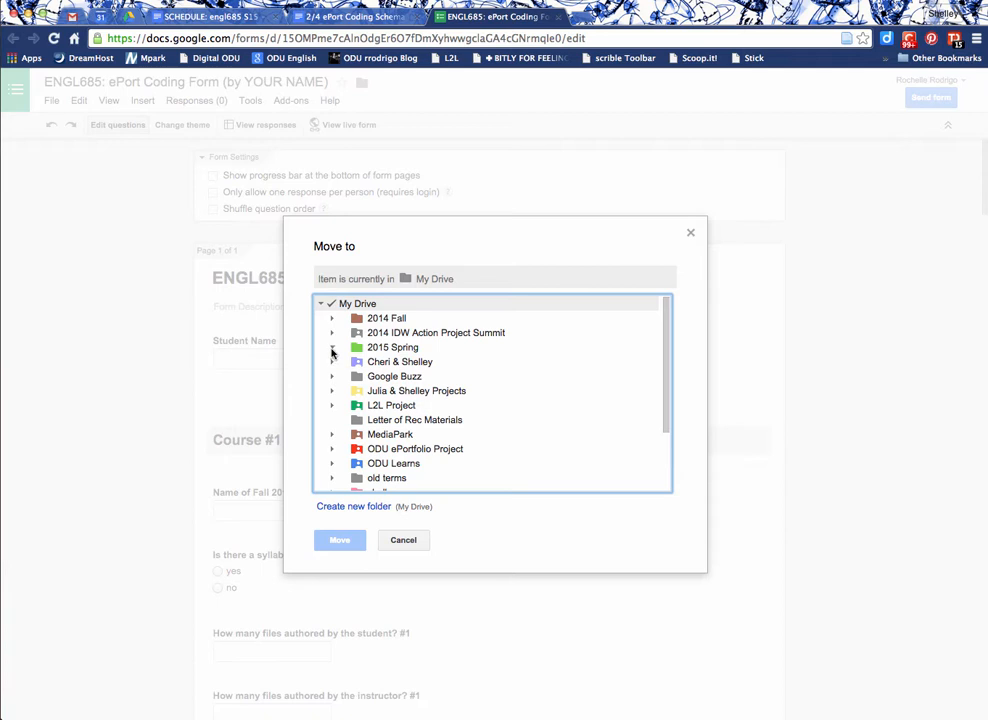
pyautogui.click(332, 347)
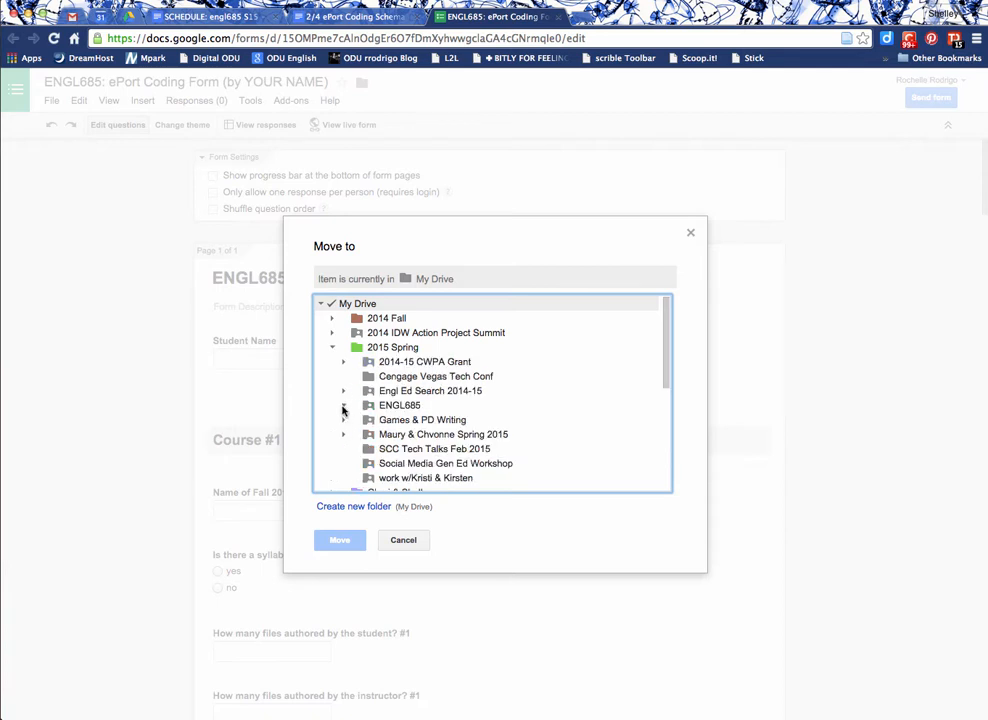
pyautogui.click(343, 406)
pyautogui.scroll(-1, 350, 404)
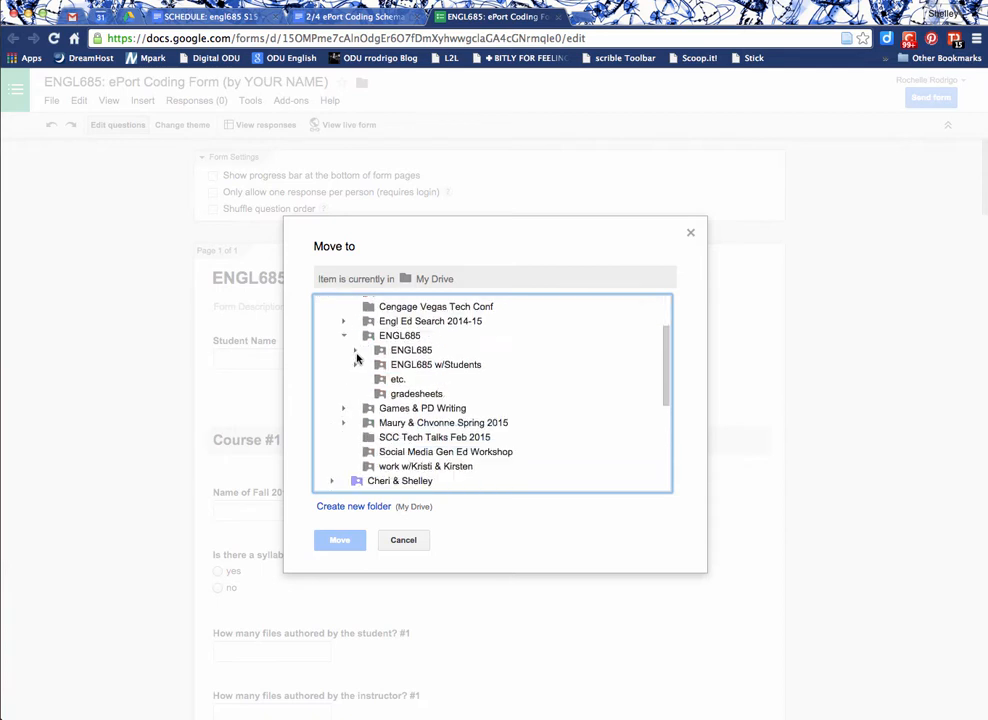
pyautogui.click(356, 352)
pyautogui.scroll(-1, 361, 381)
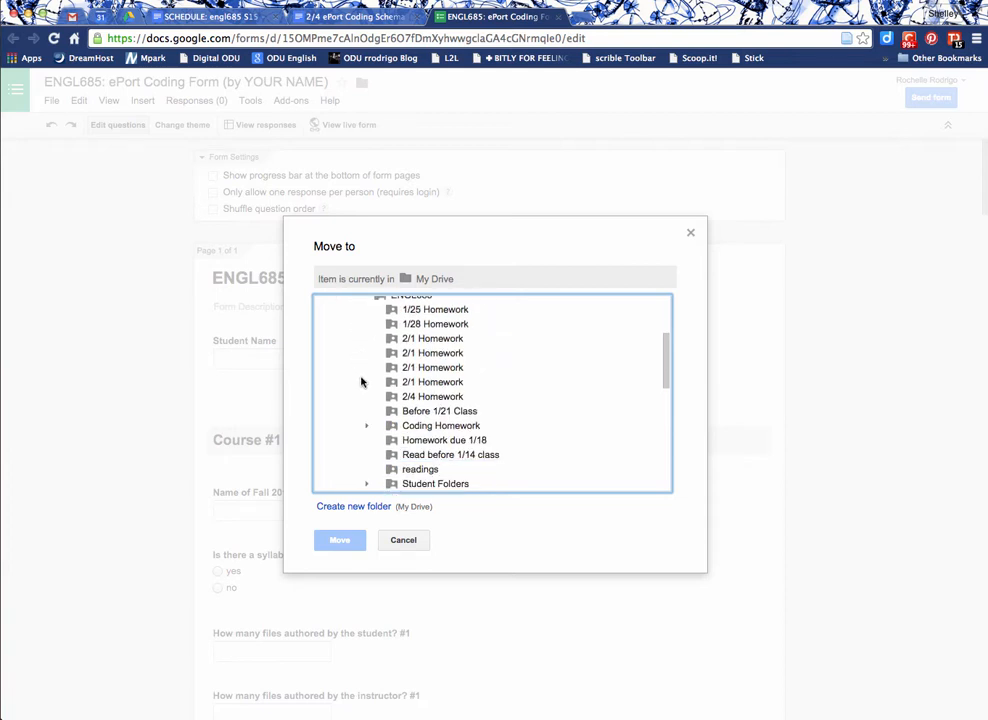
pyautogui.scroll(-1, 364, 388)
pyautogui.click(366, 463)
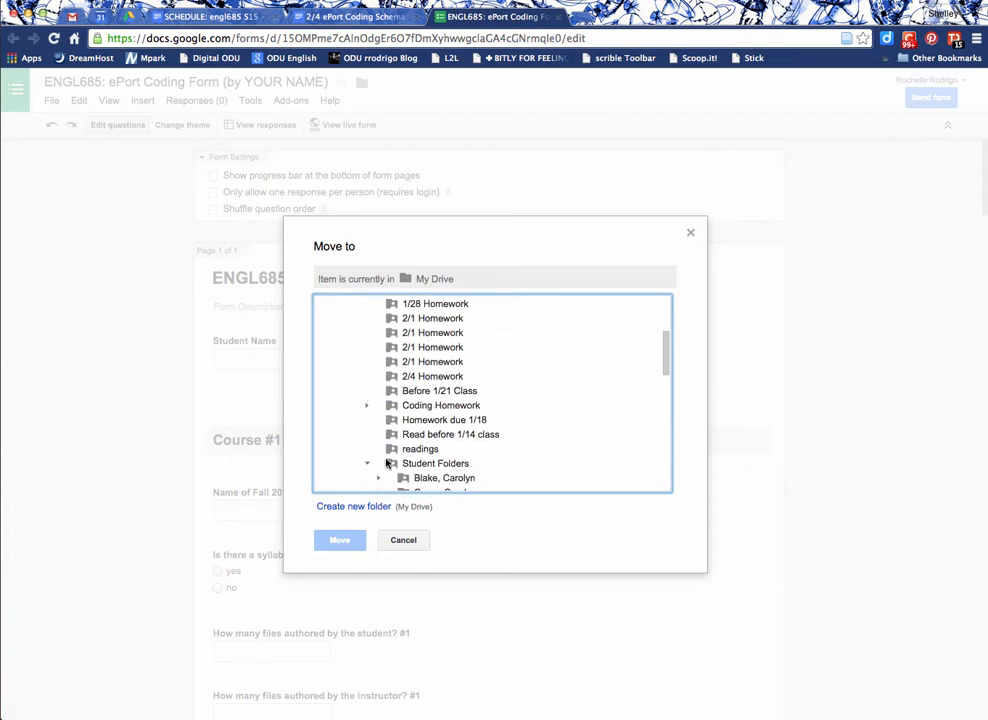
pyautogui.scroll(-5, 386, 462)
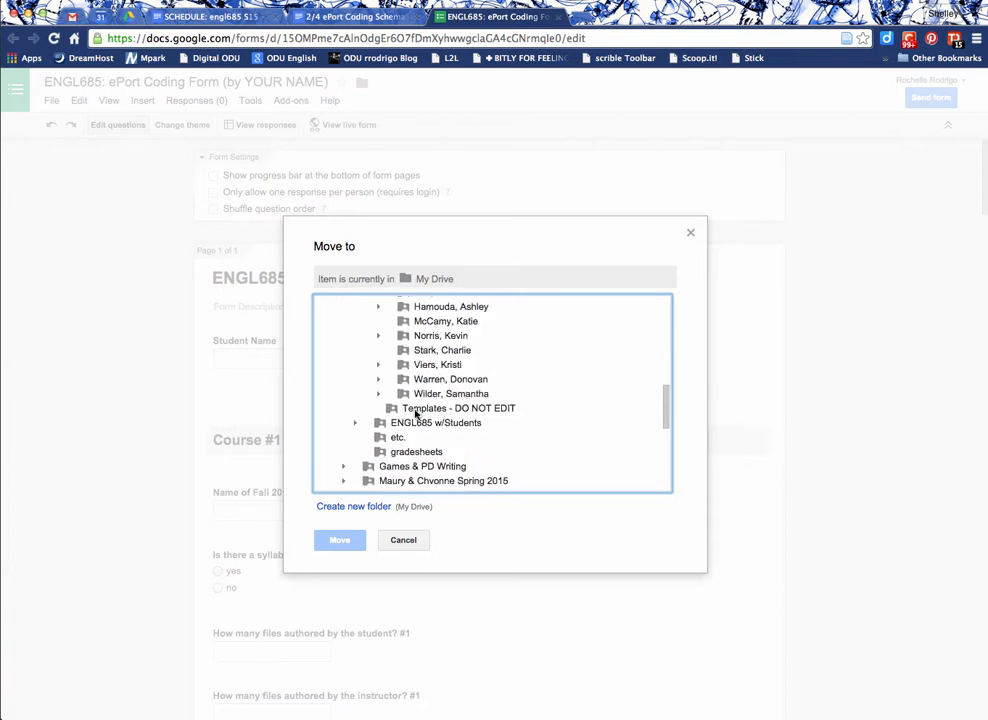
pyautogui.scroll(10, 414, 414)
pyautogui.click(356, 420)
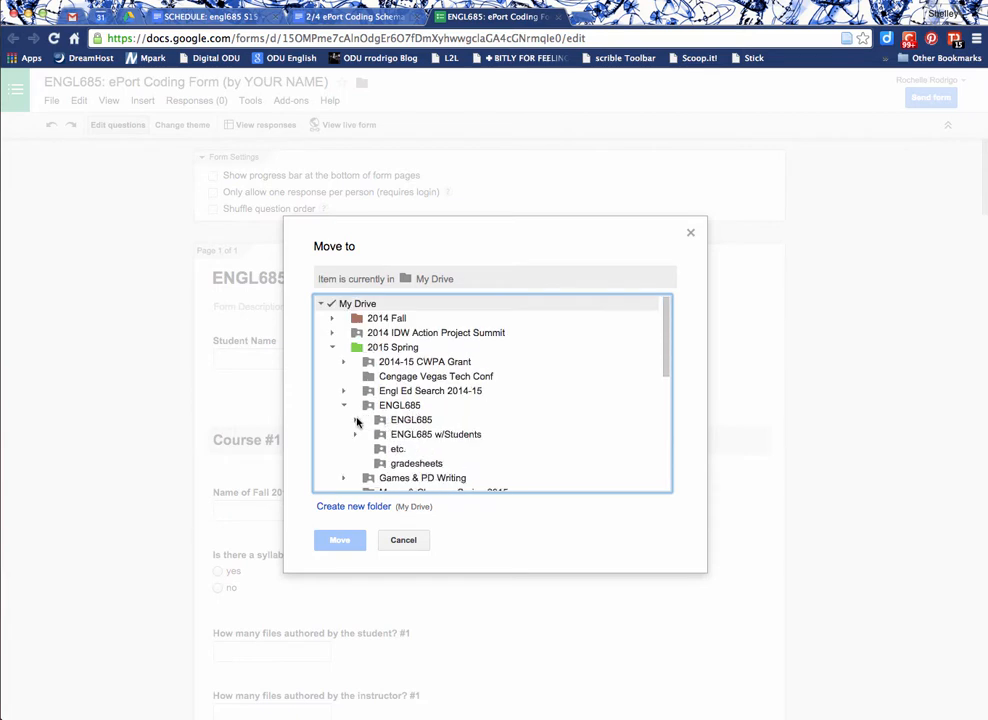
pyautogui.scroll(-1, 356, 420)
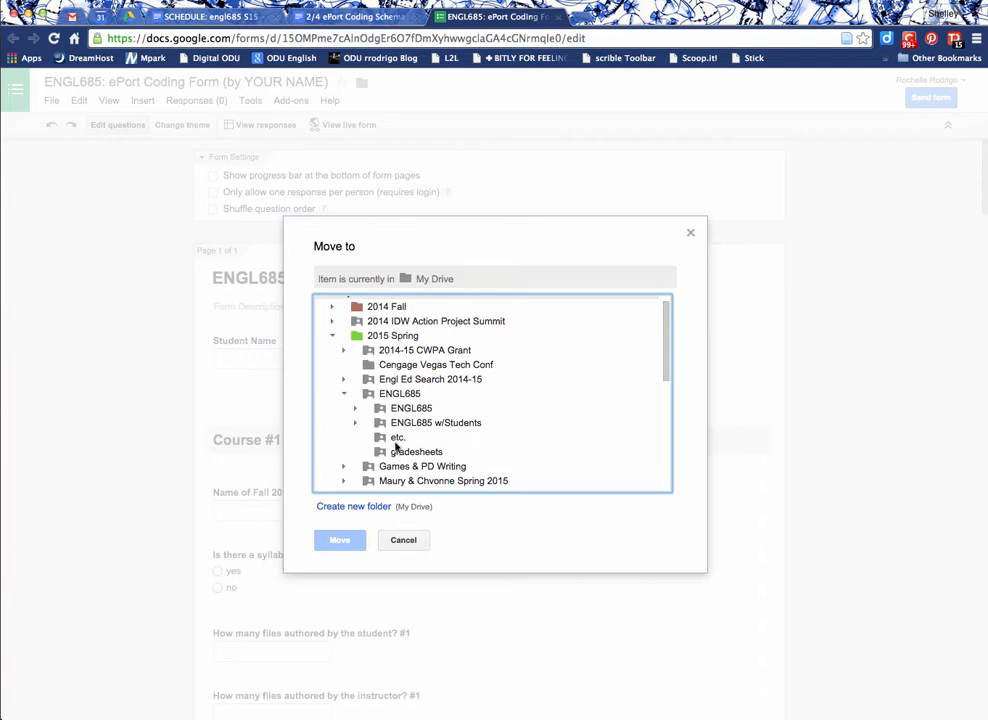
pyautogui.click(397, 437)
pyautogui.click(339, 540)
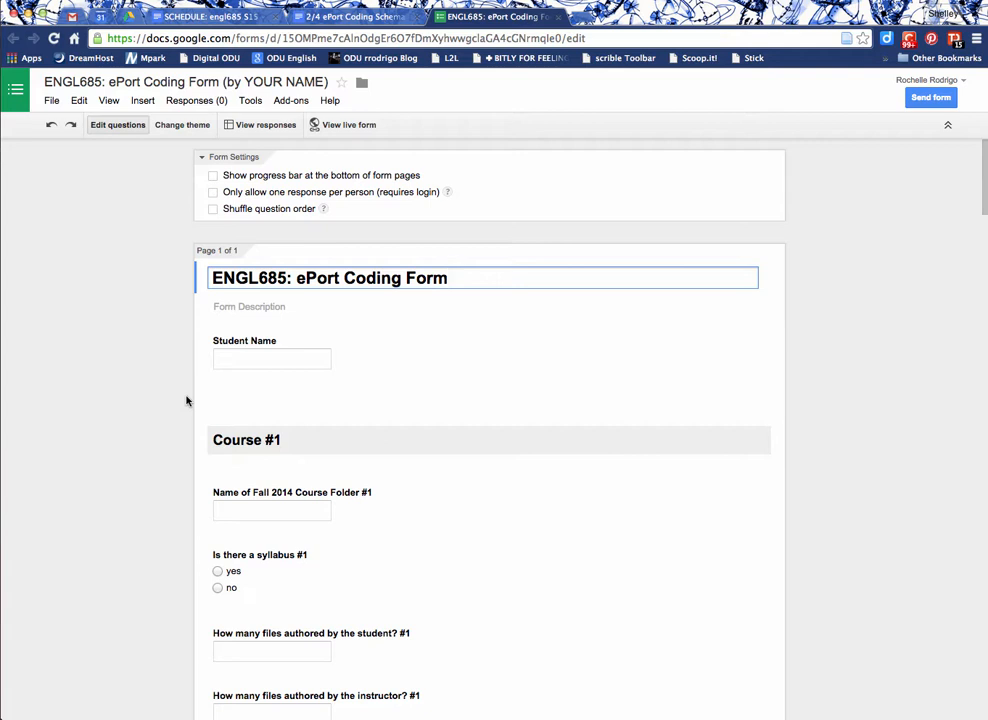
# Open the live form and scroll through its course questions.
pyautogui.click(331, 126)
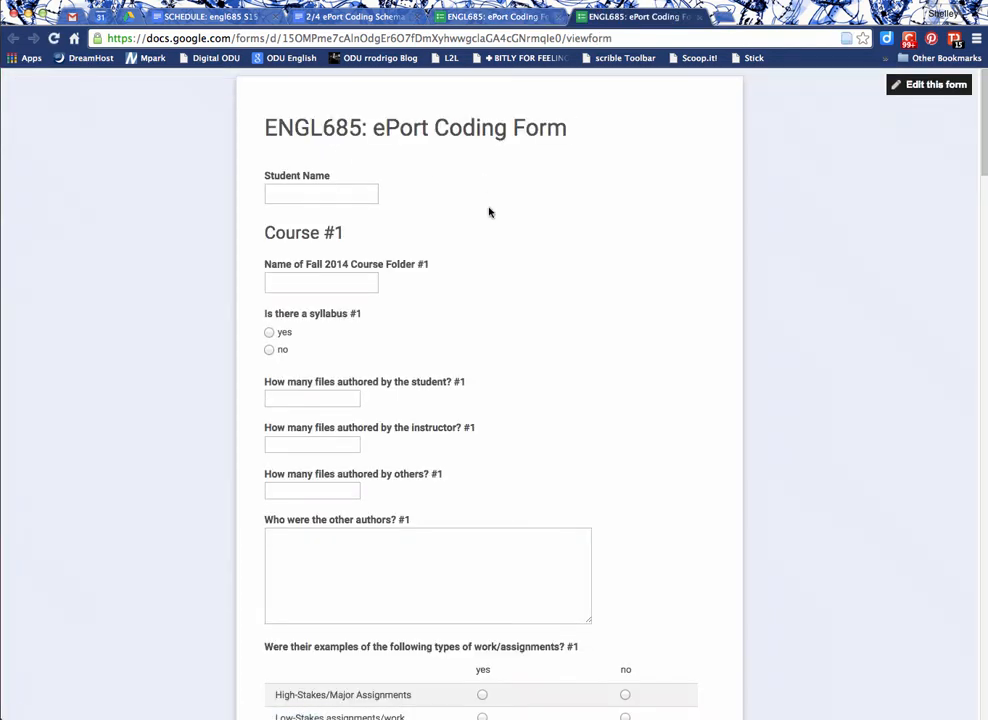
pyautogui.scroll(-8, 516, 278)
pyautogui.scroll(-15, 516, 278)
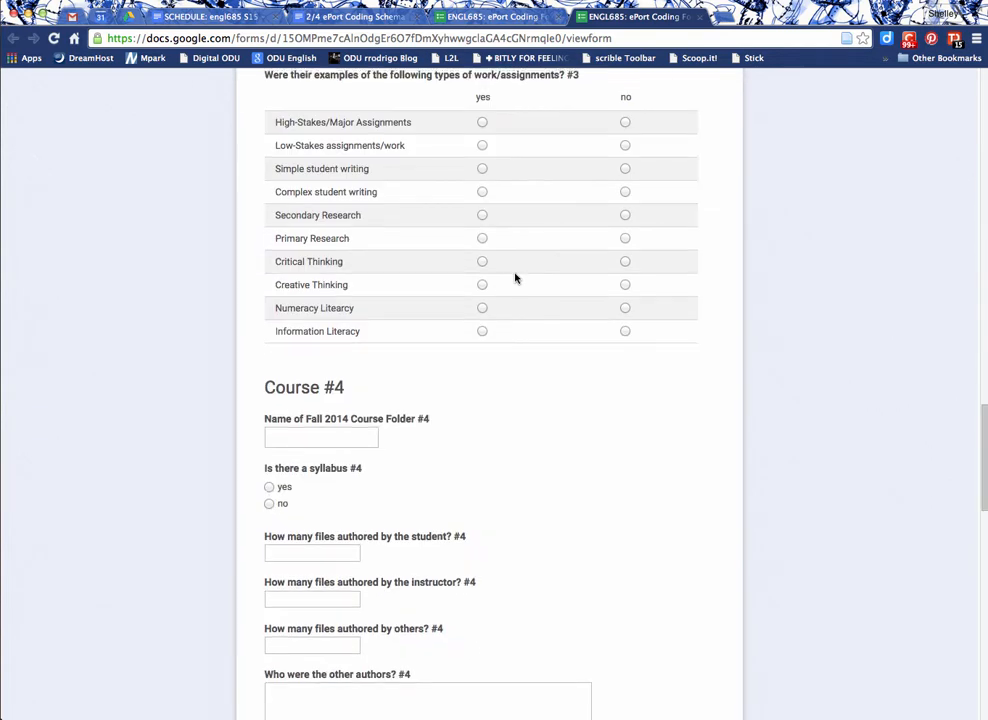
pyautogui.scroll(20, 516, 278)
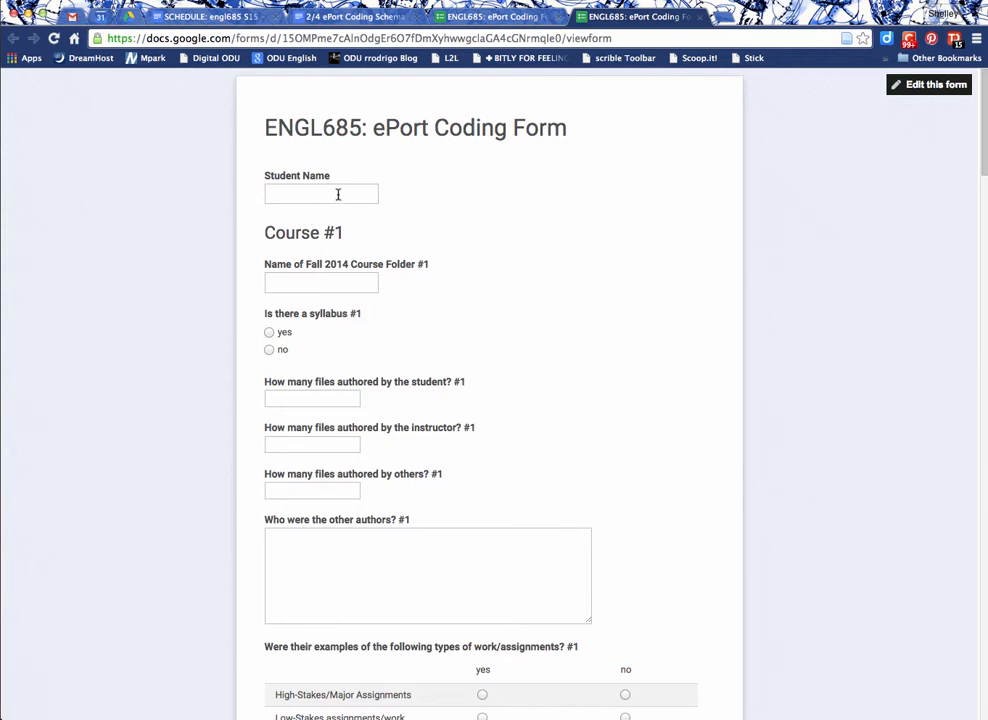
pyautogui.scroll(-14, 397, 258)
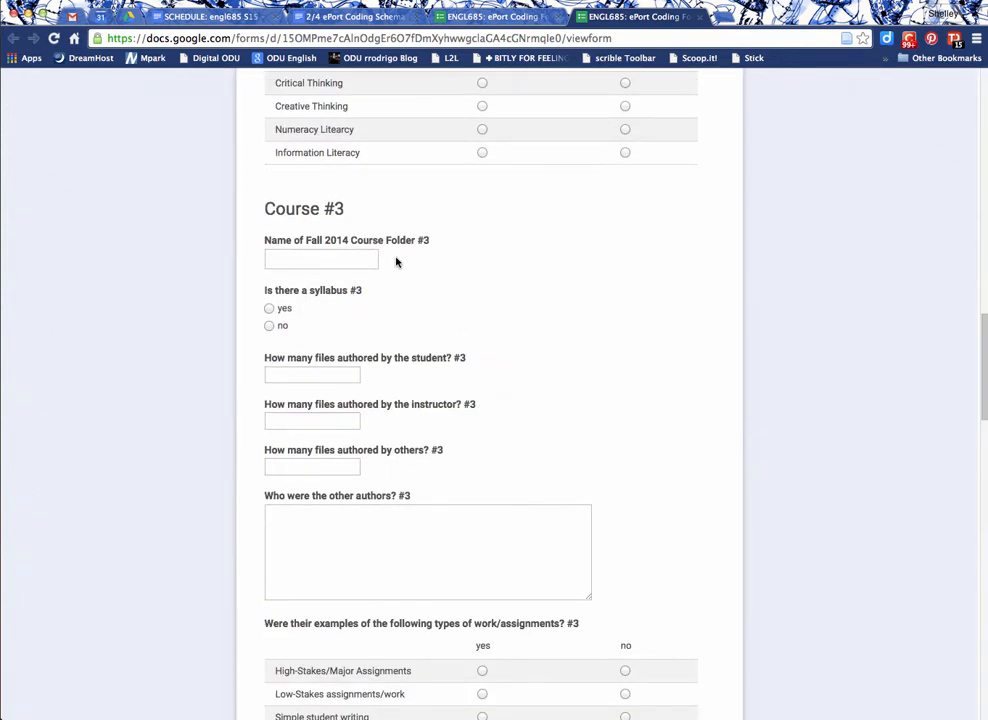
pyautogui.scroll(-20, 396, 262)
pyautogui.scroll(18, 396, 262)
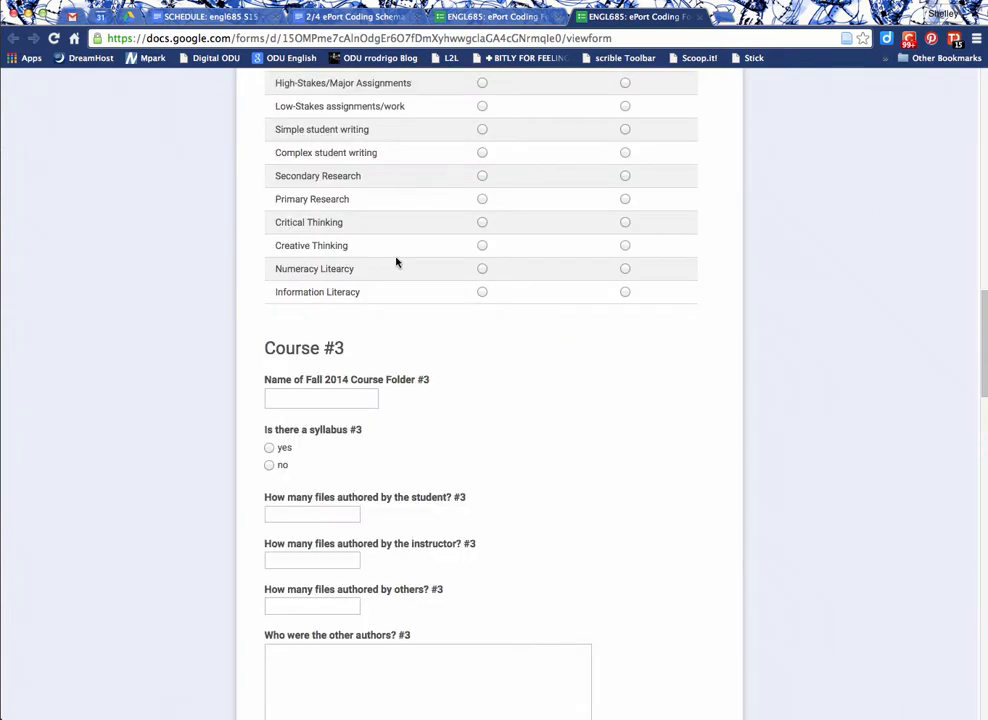
pyautogui.scroll(15, 396, 262)
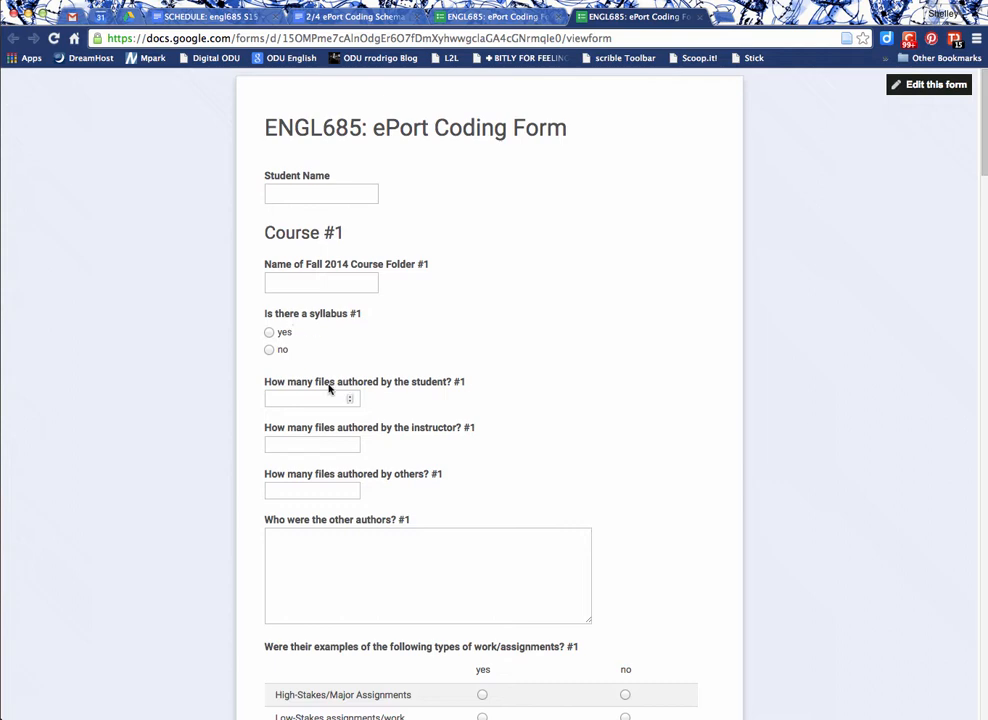
pyautogui.scroll(-5, 360, 540)
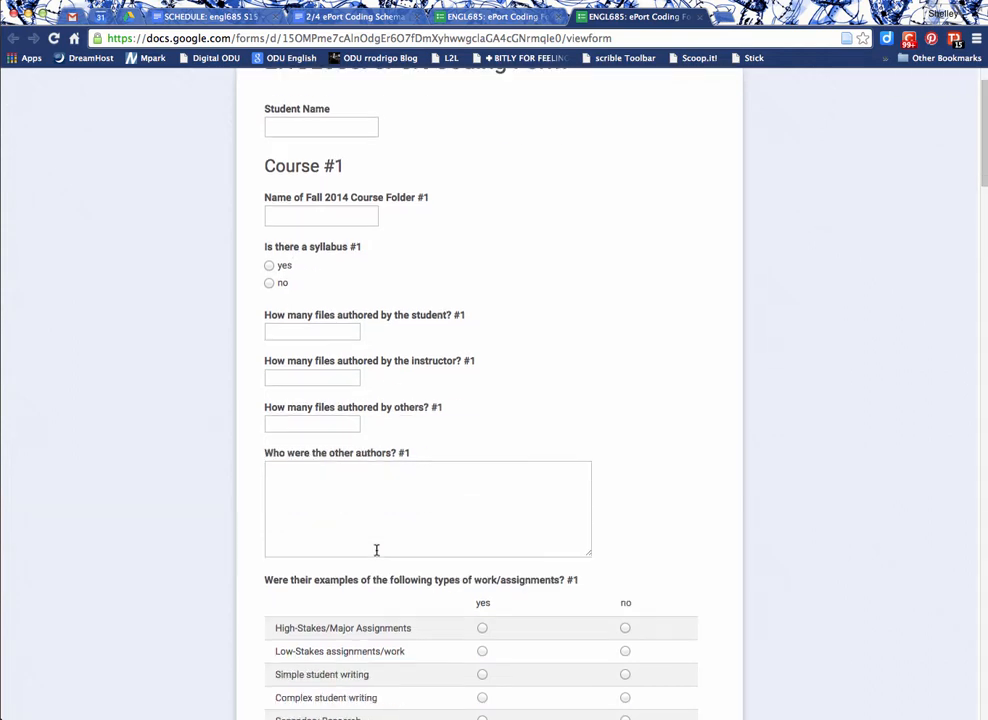
pyautogui.scroll(-5, 410, 547)
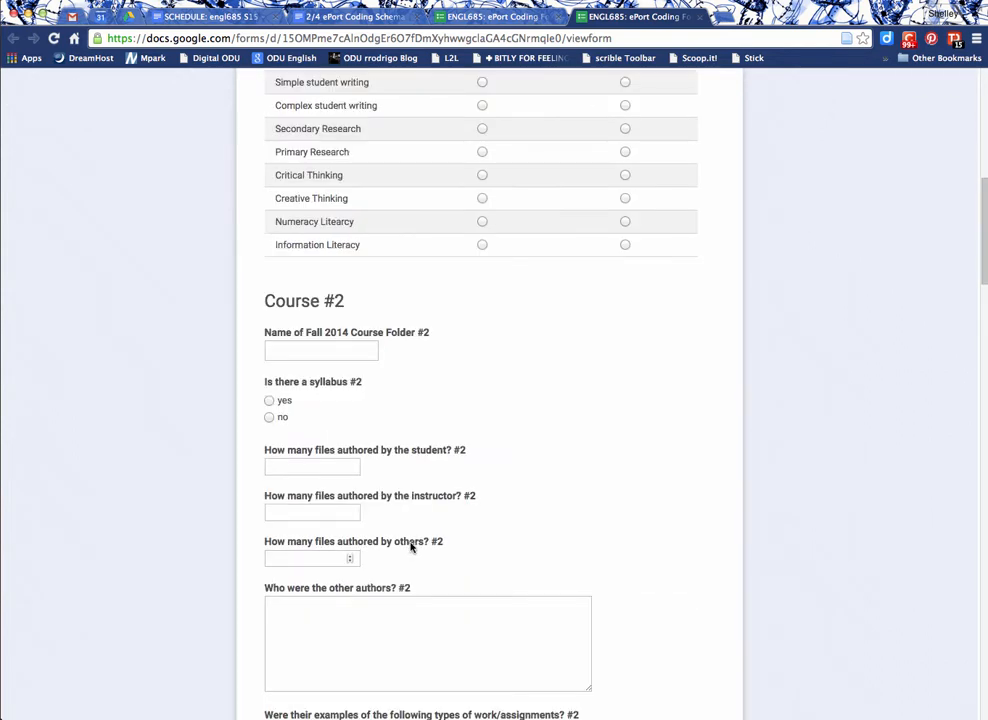
pyautogui.scroll(10, 352, 600)
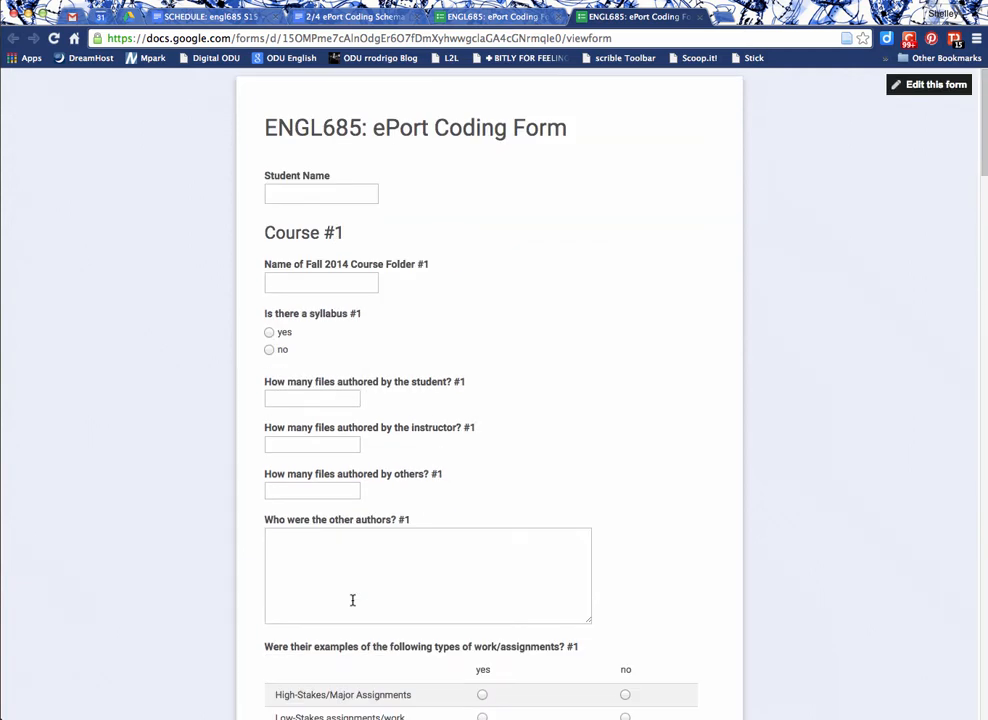
# Open the form's responses spreadsheet and move it into the 2015 Spring > ENGL685 > etc. folder.
pyautogui.click(510, 17)
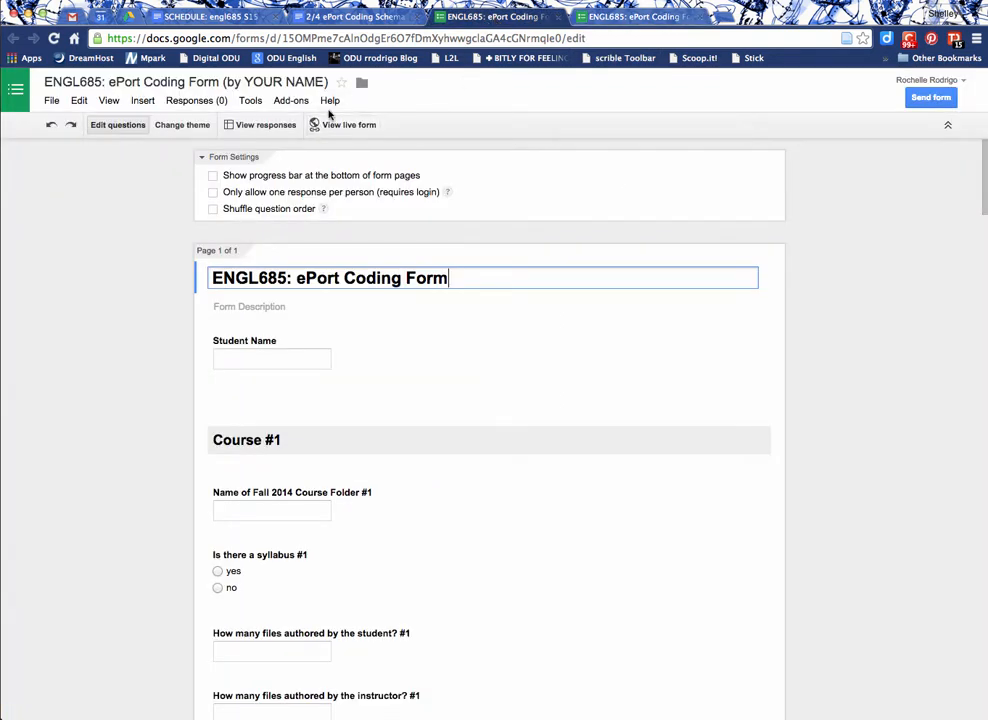
pyautogui.click(265, 125)
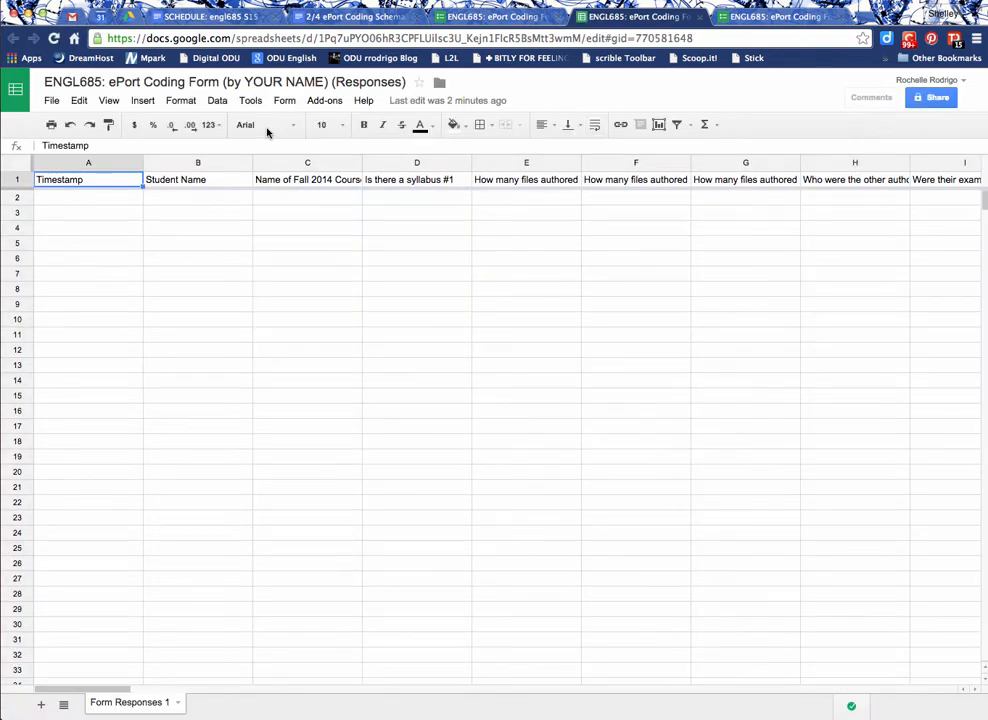
pyautogui.click(441, 88)
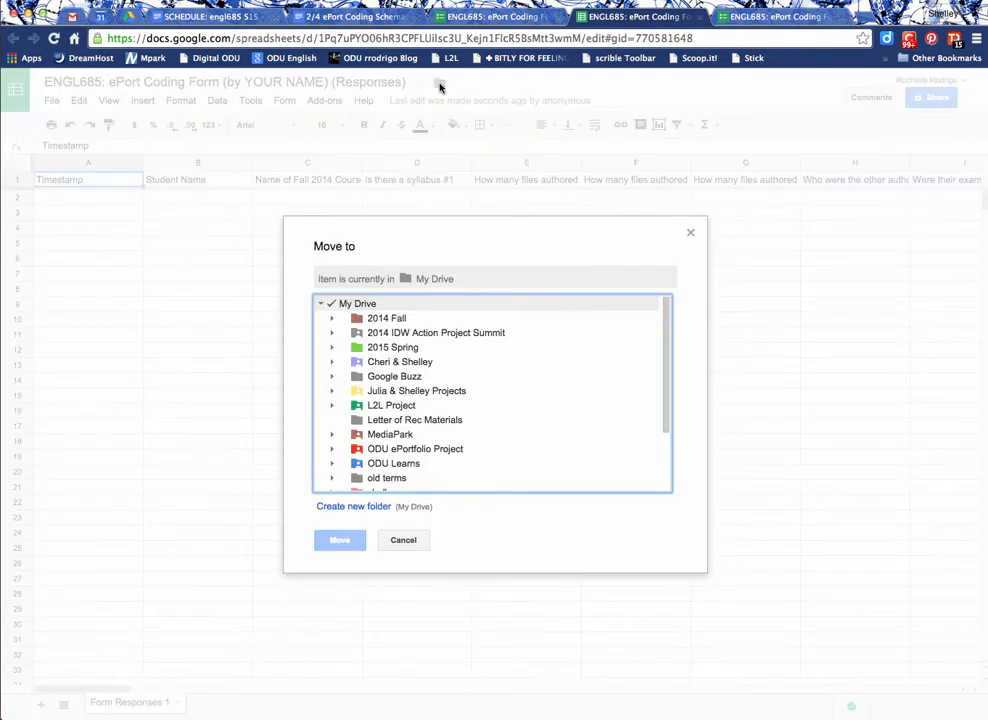
pyautogui.click(333, 348)
pyautogui.click(344, 406)
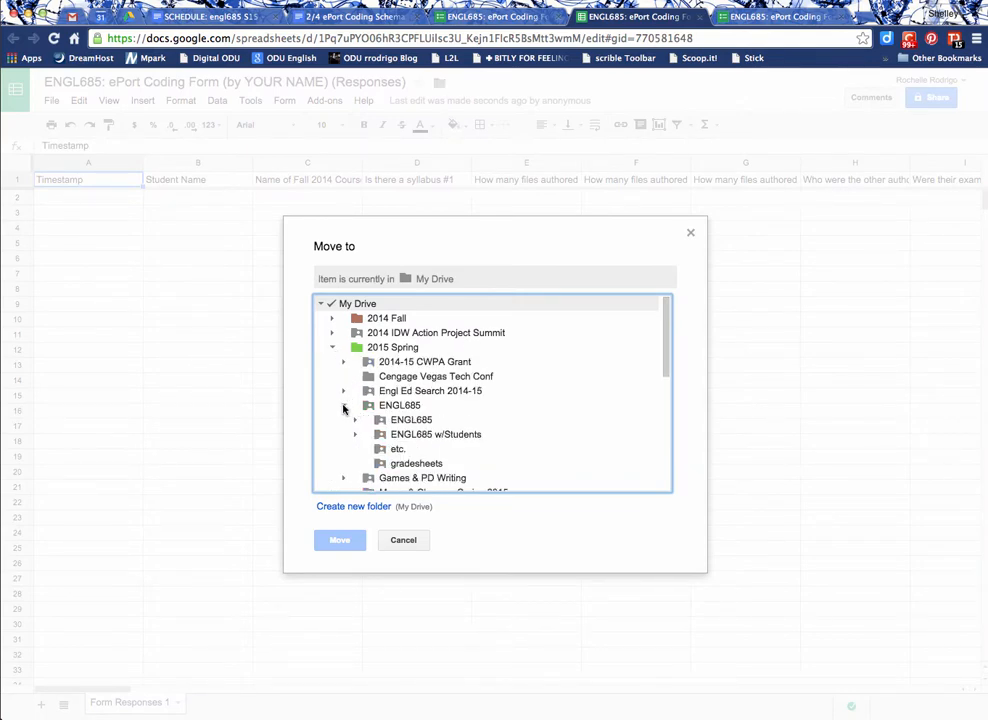
pyautogui.click(353, 418)
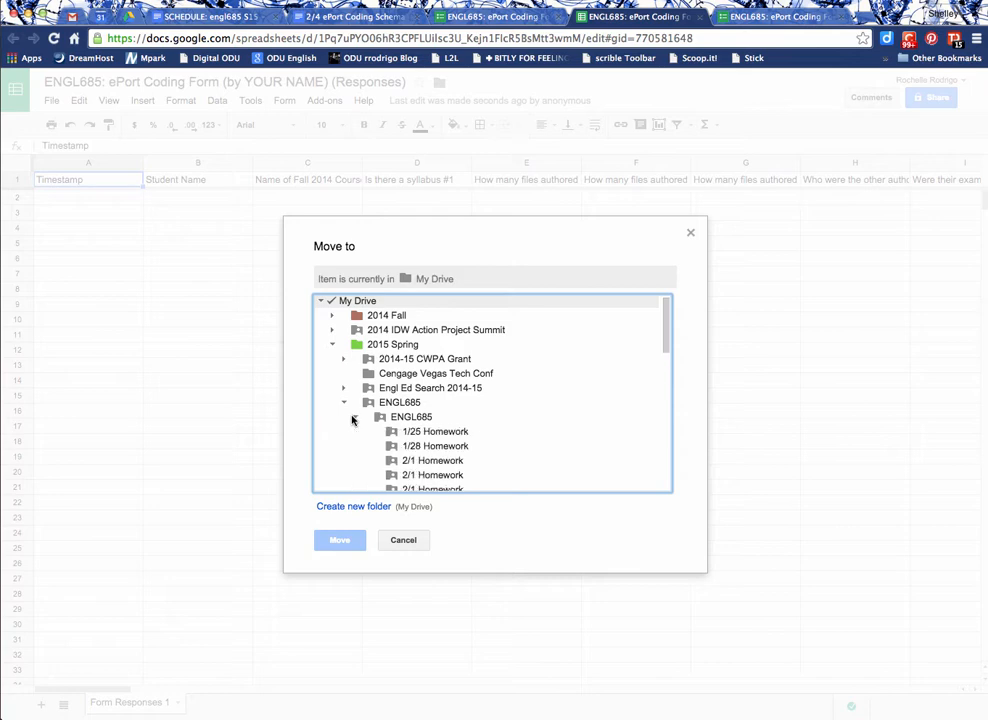
pyautogui.scroll(-3, 390, 457)
pyautogui.scroll(-3, 435, 464)
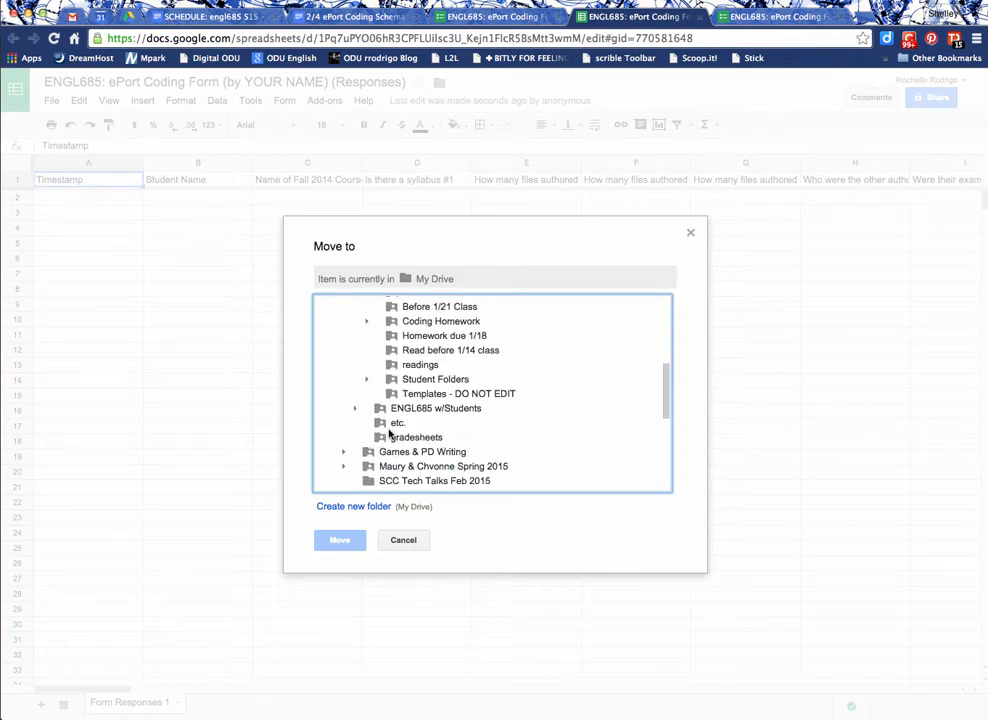
pyautogui.click(390, 423)
pyautogui.click(347, 543)
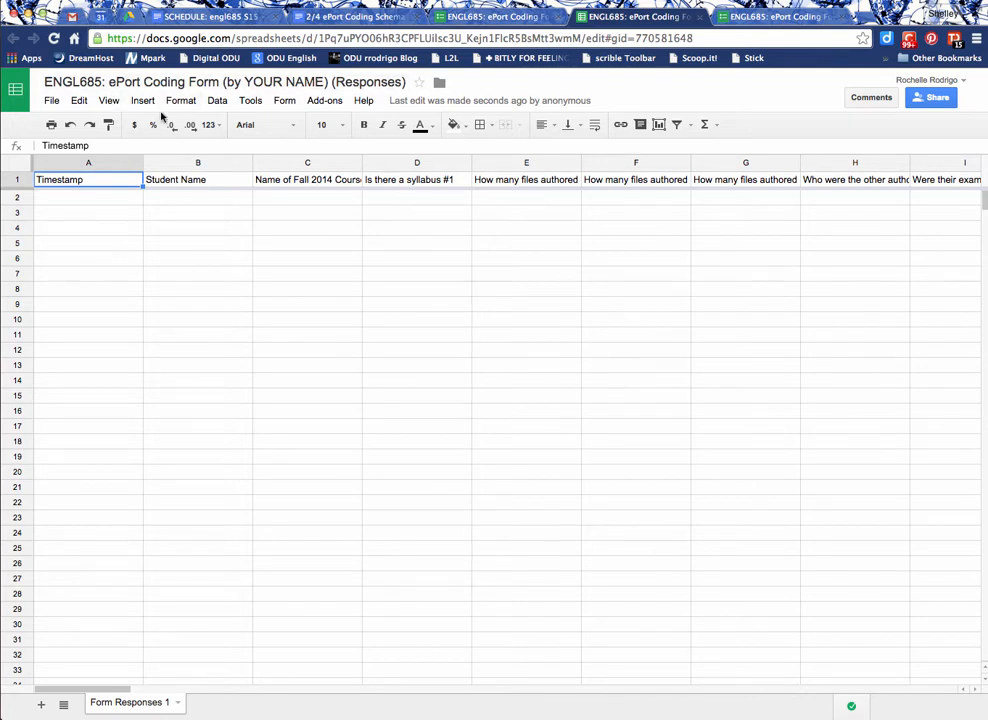
# Turn on text wrapping for the whole header row of the responses sheet.
pyautogui.click(17, 180)
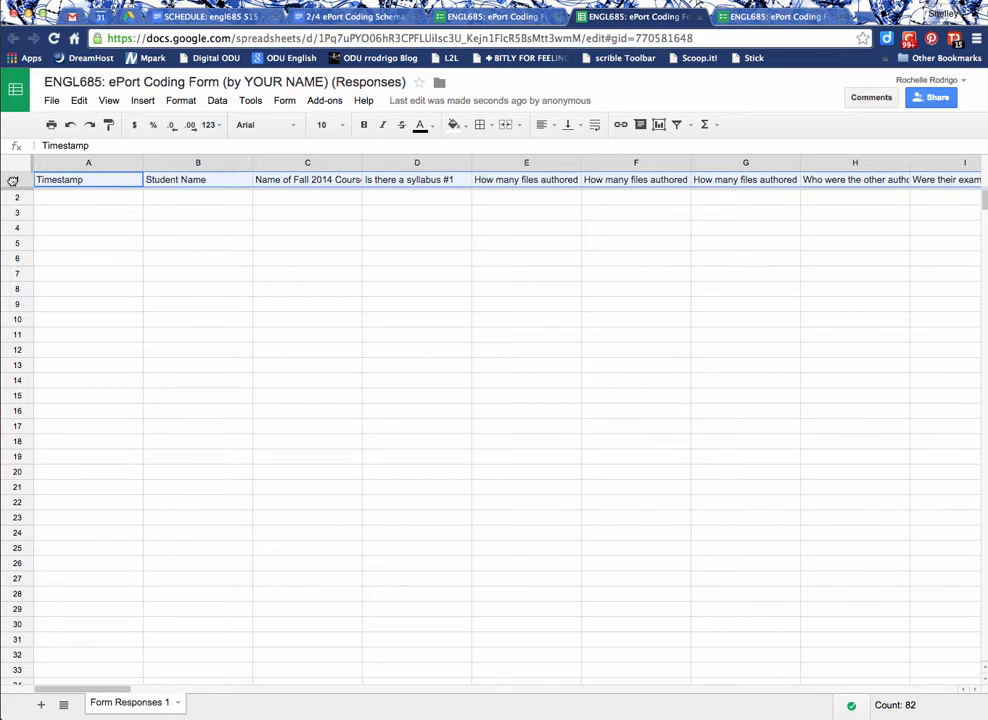
pyautogui.click(181, 101)
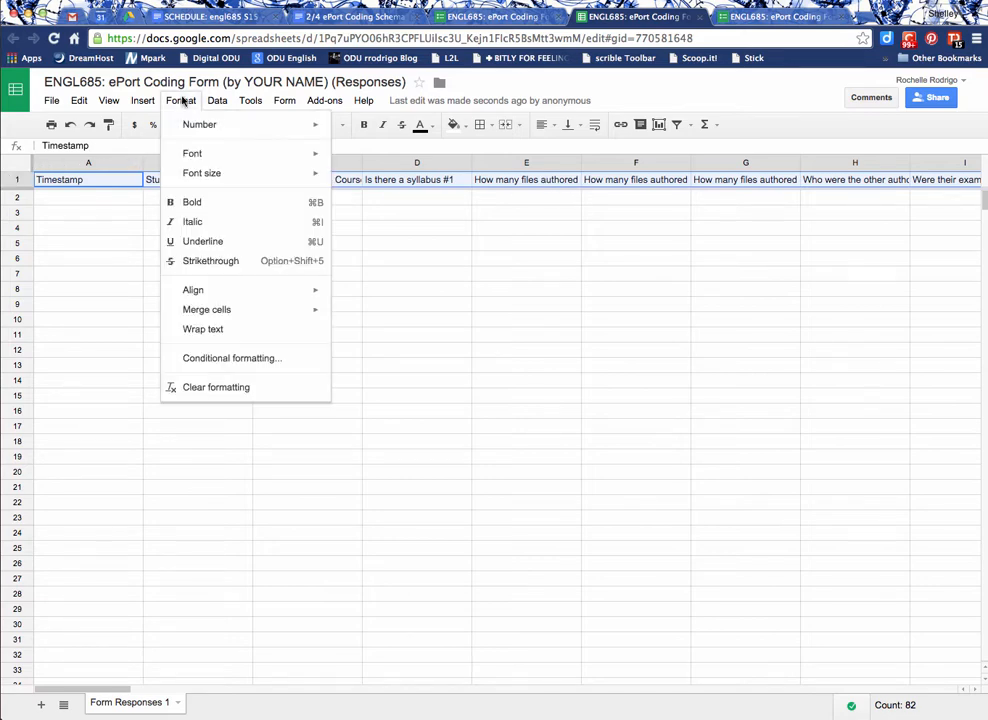
pyautogui.click(212, 331)
# Step through the header cells of row 1 to read each question's full column heading.
pyautogui.click(220, 224)
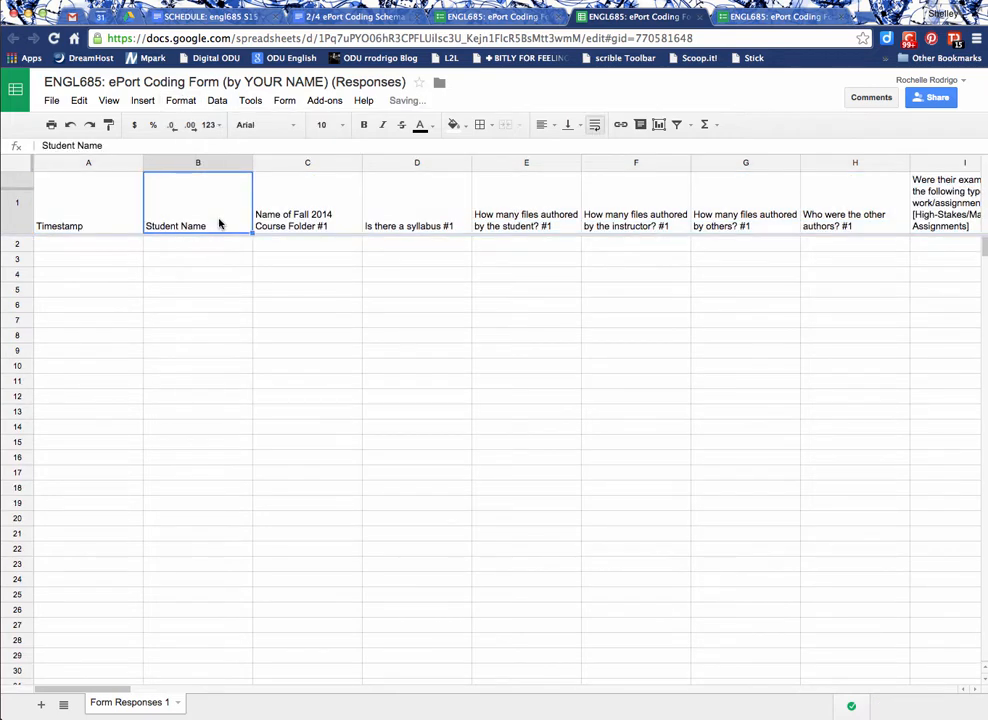
pyautogui.press('Right')
pyautogui.press('Right')
pyautogui.press('Right')
pyautogui.press('Right')
pyautogui.press('Right')
pyautogui.press('Right')
pyautogui.press('Right')
pyautogui.press('Right')
pyautogui.press('Right')
pyautogui.press('Right')
pyautogui.press('Right')
pyautogui.press('Right')
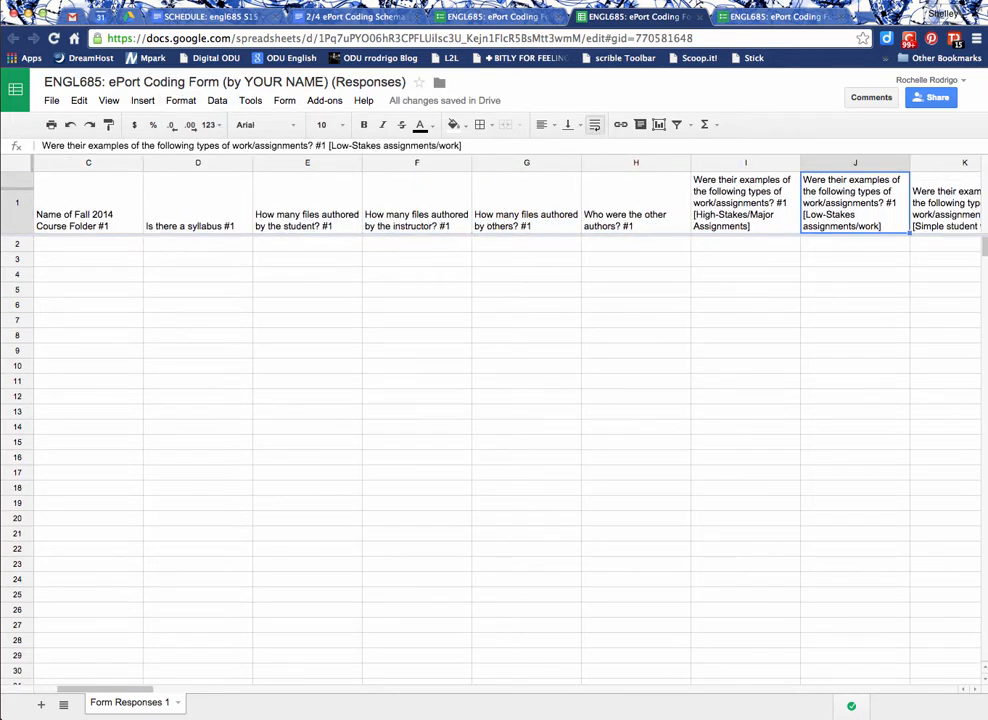
pyautogui.press('Left')
pyautogui.press('Left')
pyautogui.press('Left')
pyautogui.press('Left')
pyautogui.press('Left')
pyautogui.press('Left')
pyautogui.press('Left')
pyautogui.press('Left')
pyautogui.press('Left')
pyautogui.press('Left')
pyautogui.press('Left')
pyautogui.press('Left')
pyautogui.press('Left')
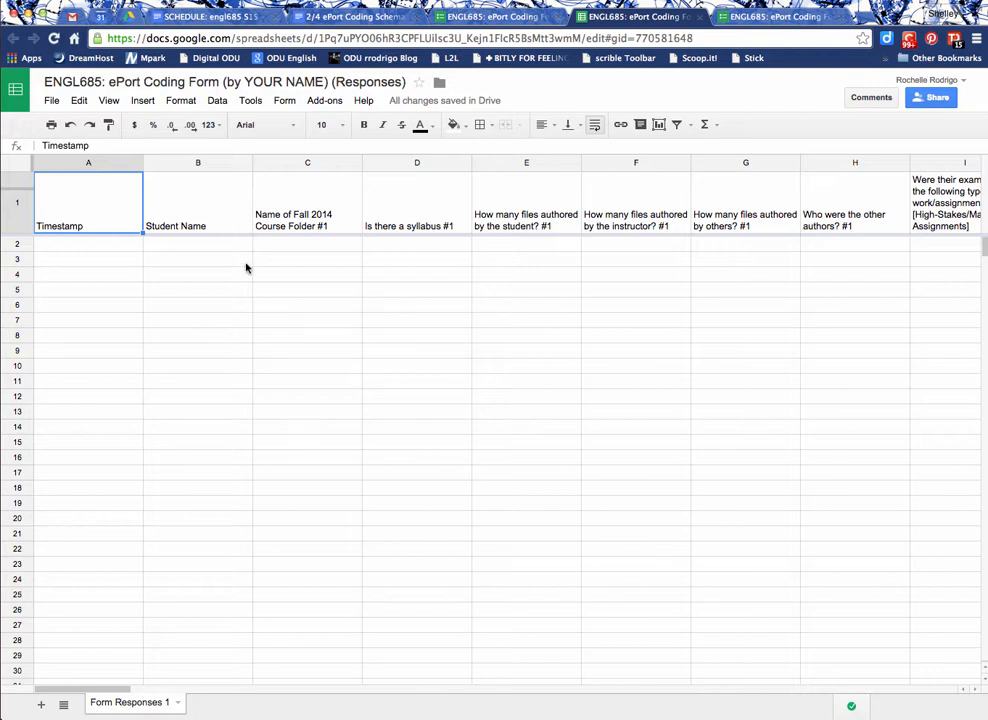
pyautogui.click(178, 703)
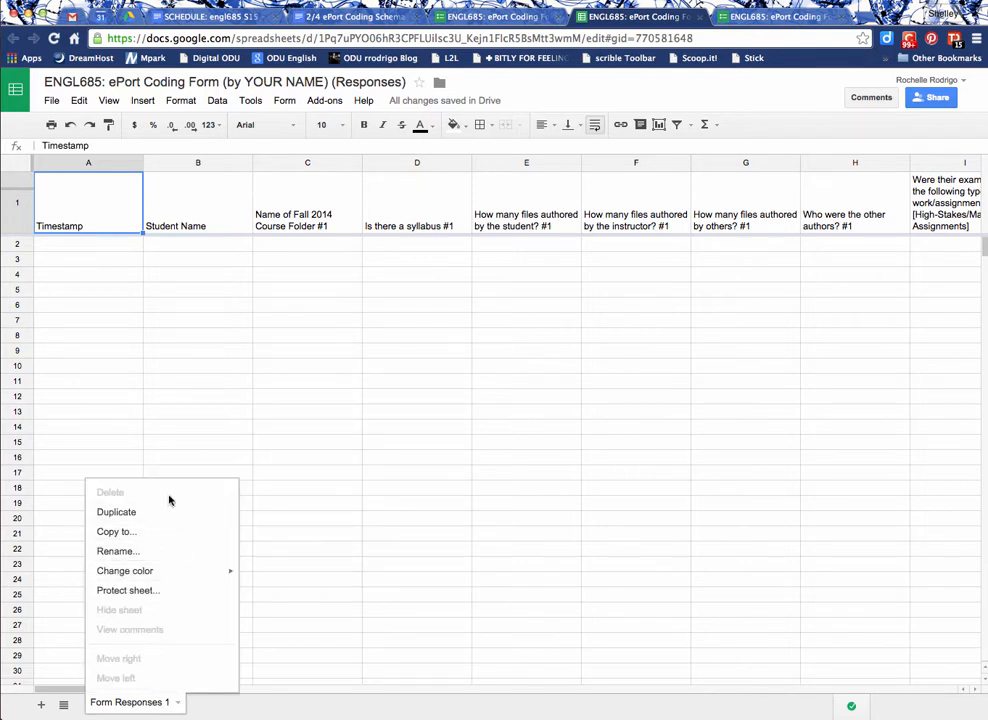
pyautogui.click(320, 489)
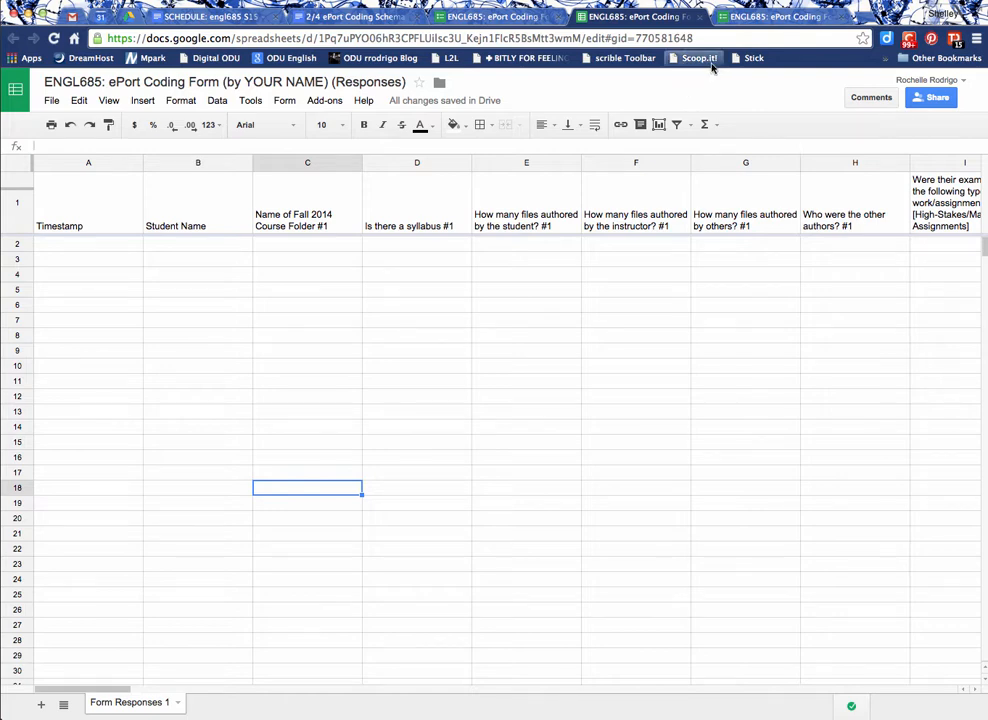
pyautogui.click(803, 1)
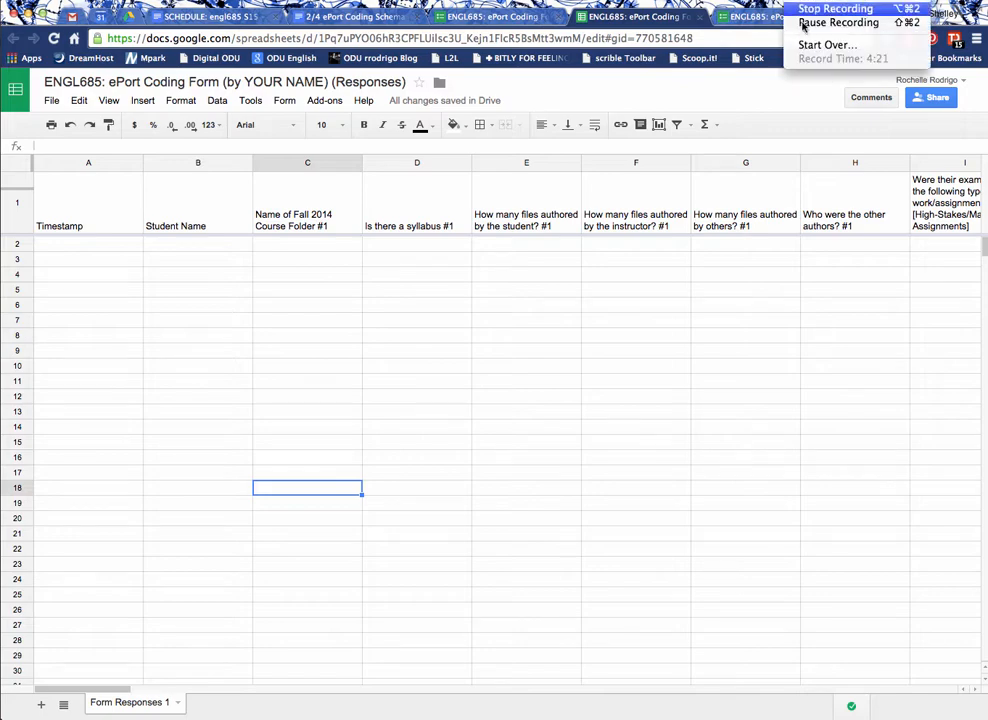